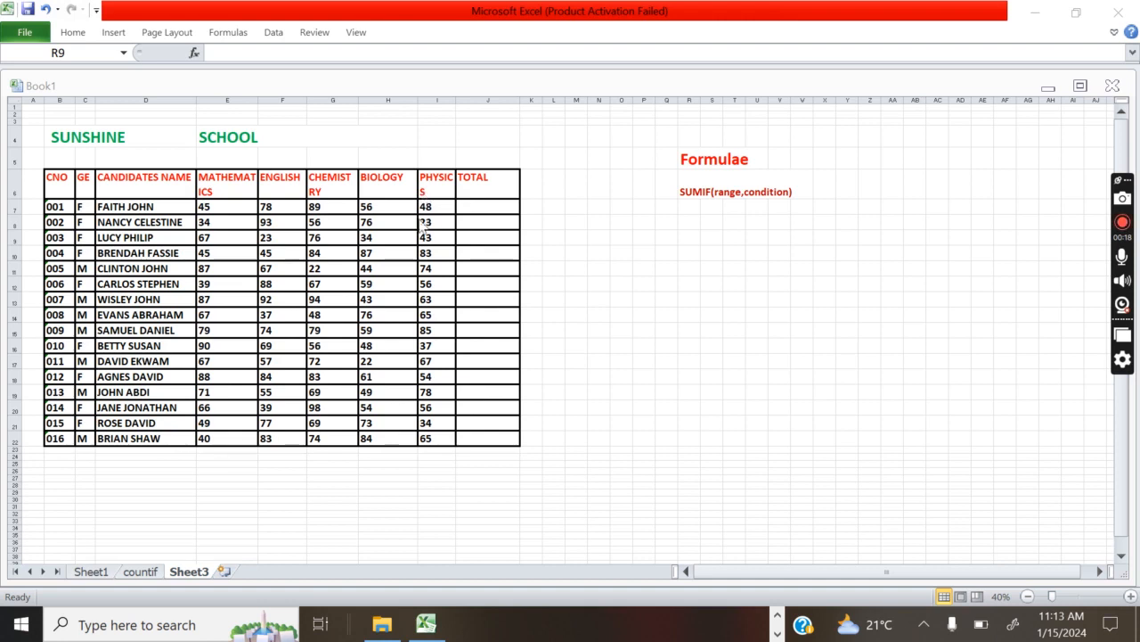
# Enter =SUM(E7:I7) in cell J7 to total the first candidate's marks across all five subjects
pyautogui.click(52, 209)
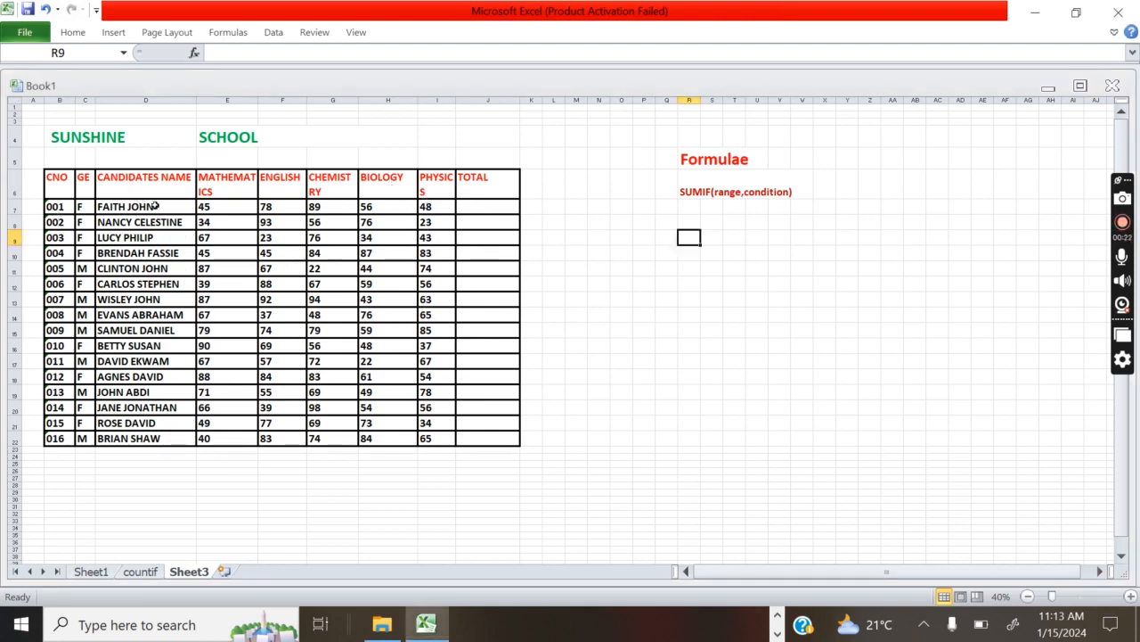
pyautogui.click(473, 211)
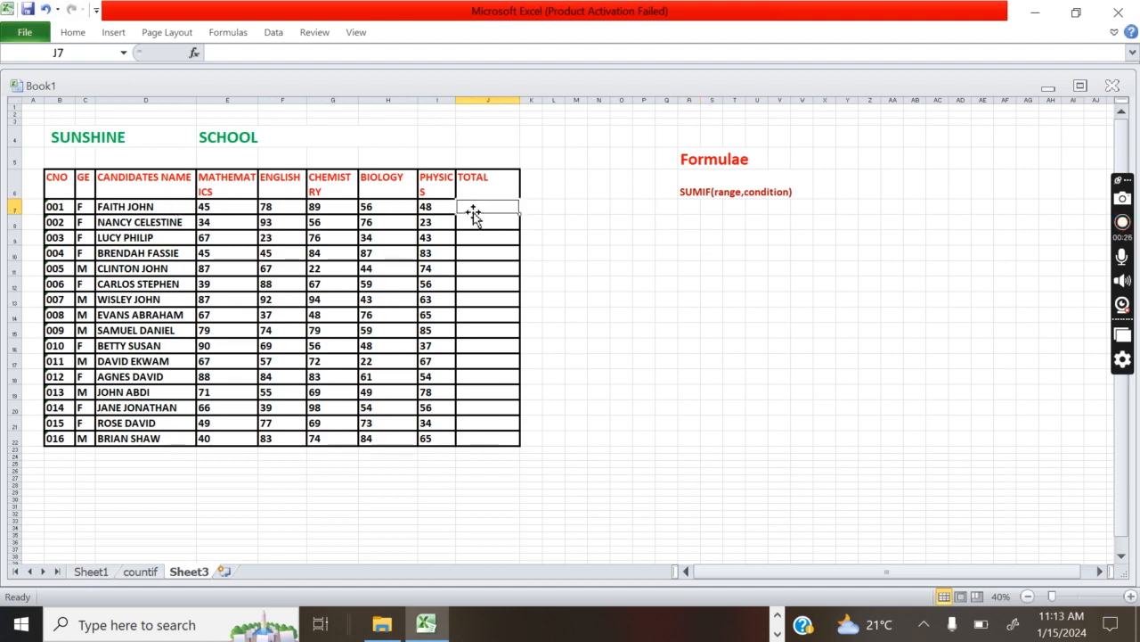
pyautogui.write('=')
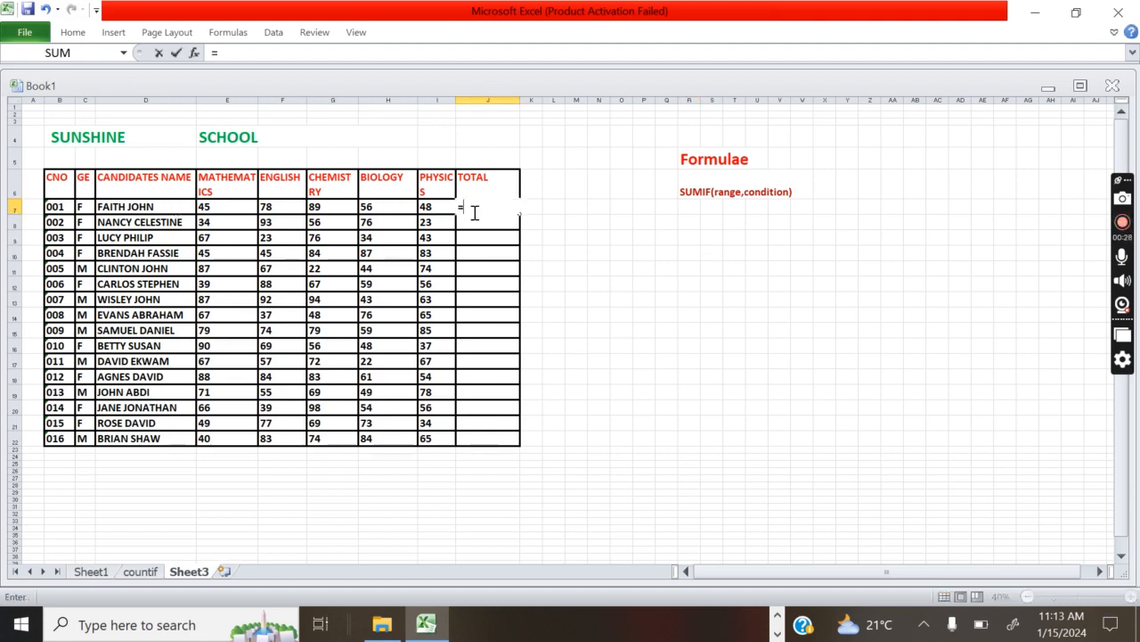
pyautogui.write('sum')
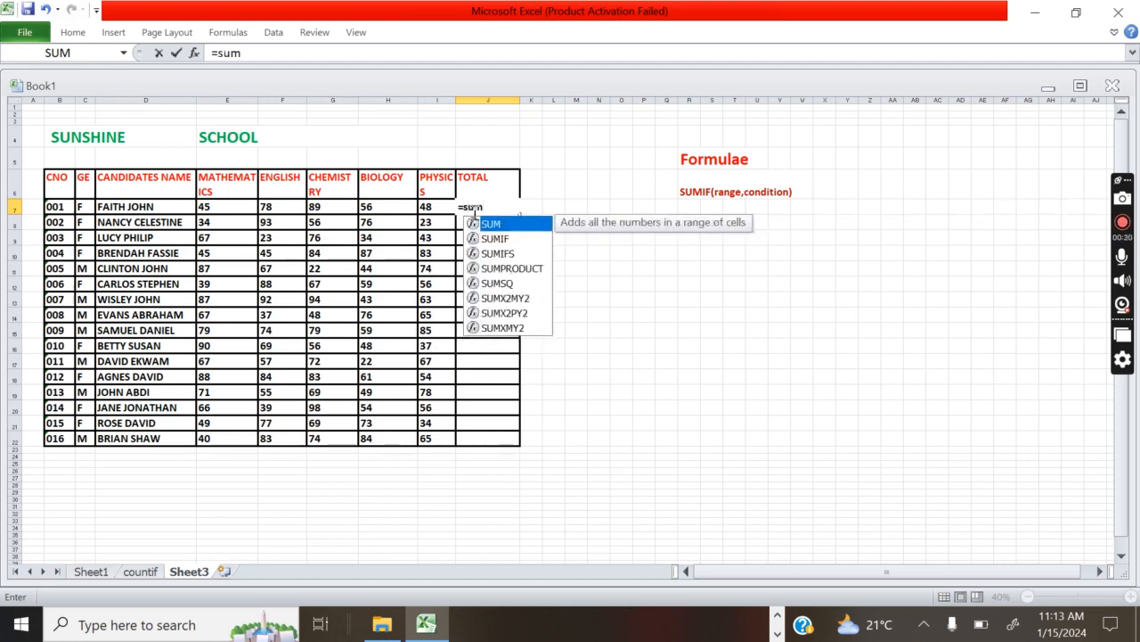
pyautogui.write('(')
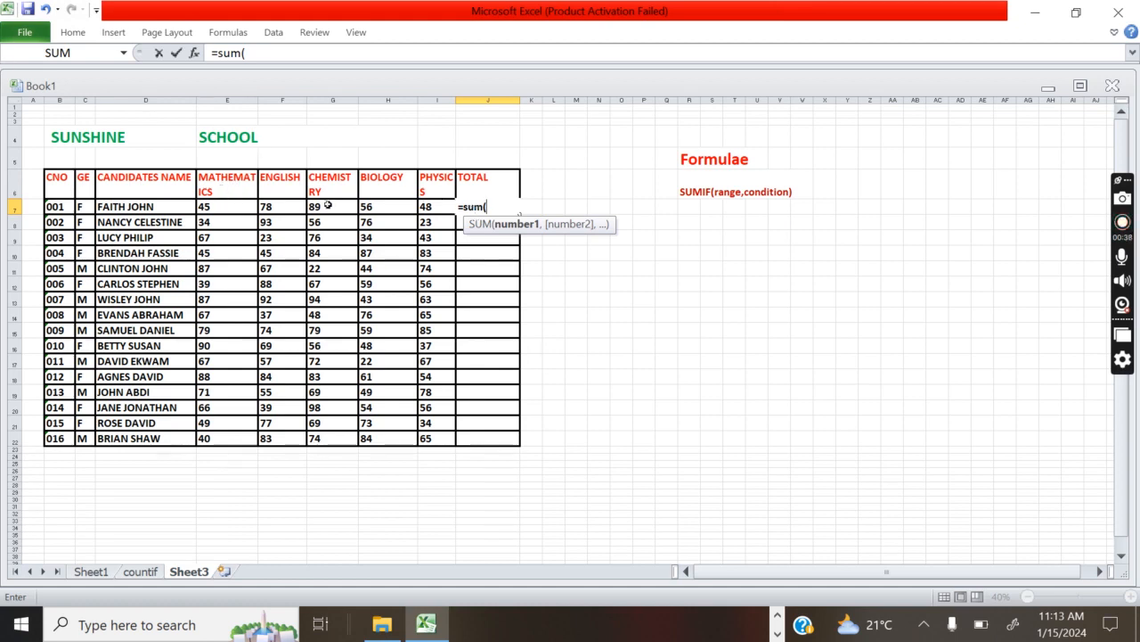
pyautogui.write('e')
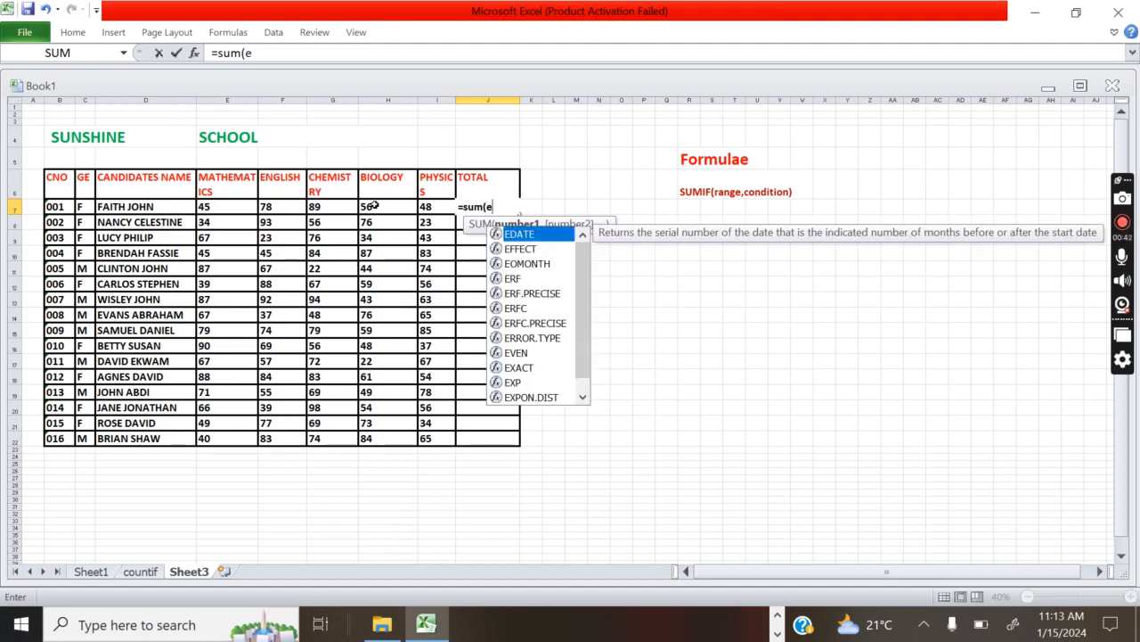
pyautogui.write('7:')
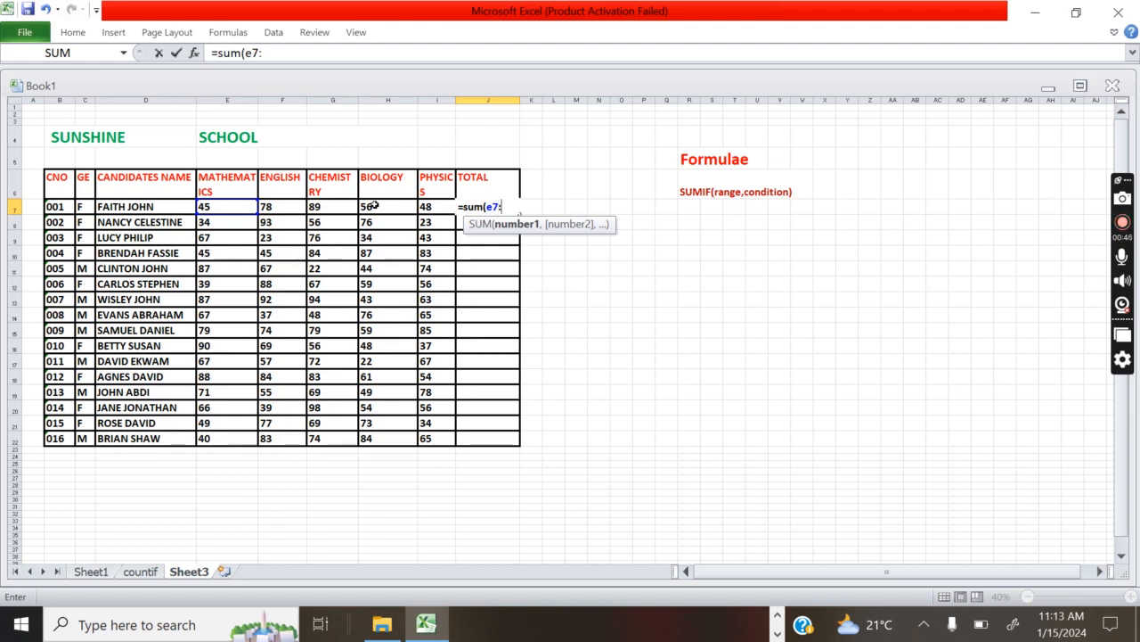
pyautogui.write('i')
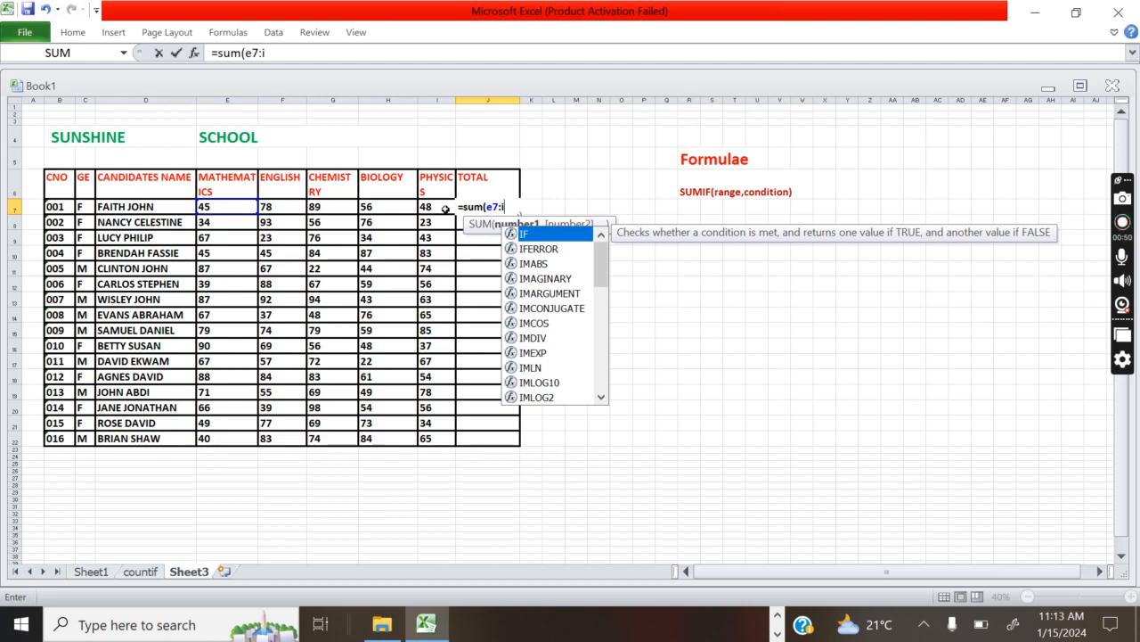
pyautogui.write('7')
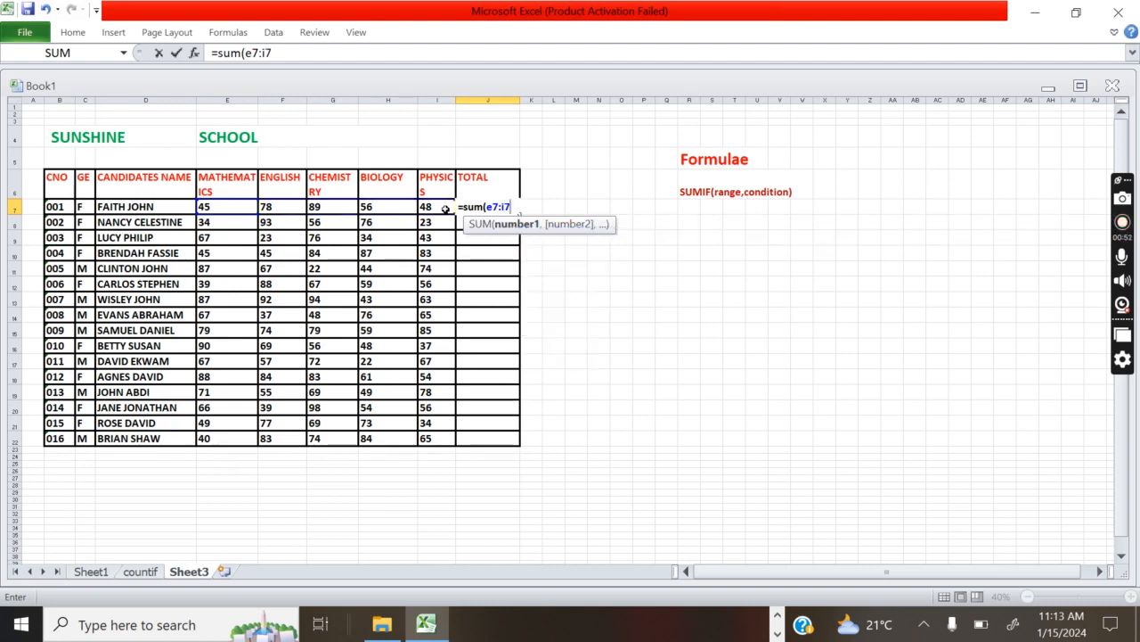
pyautogui.press('Return')
pyautogui.write(')')
pyautogui.click(621, 299)
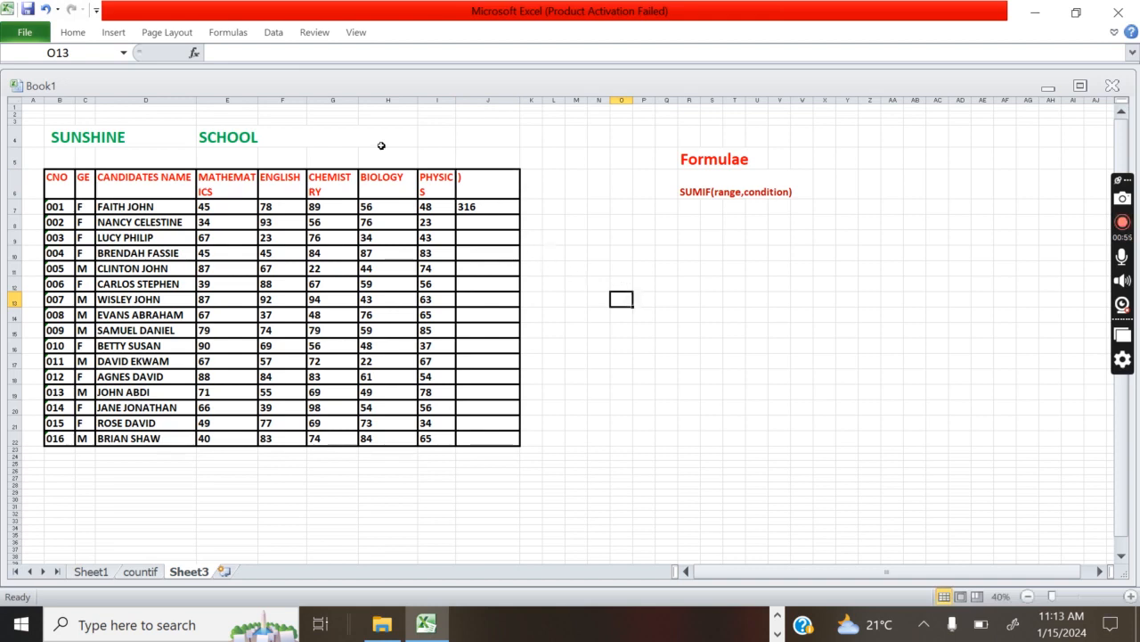
pyautogui.click(44, 9)
pyautogui.click(621, 253)
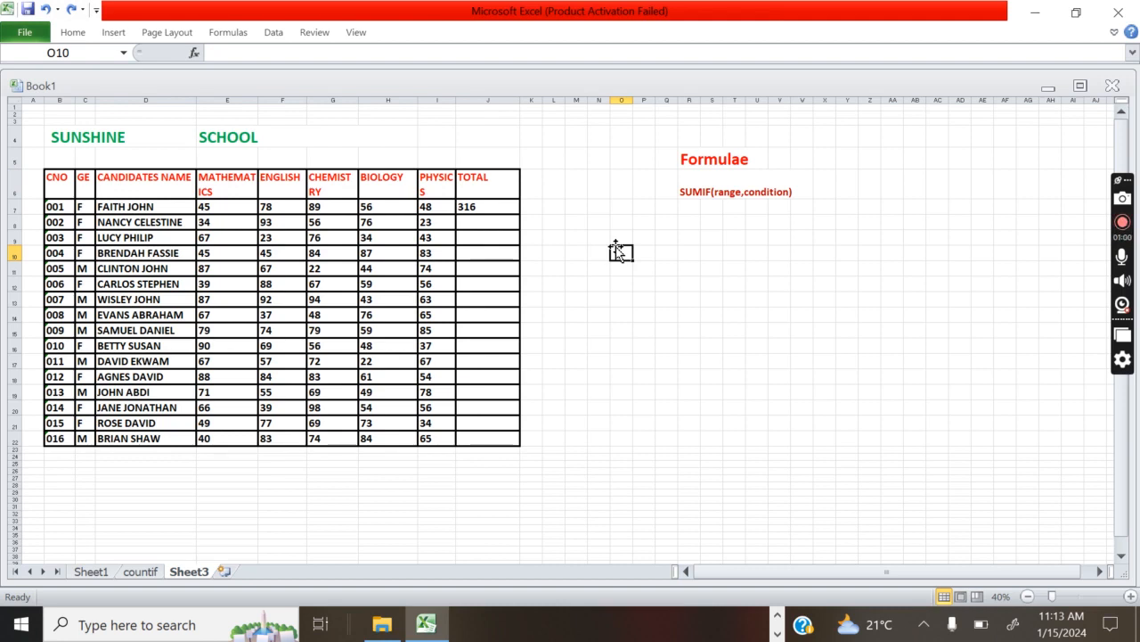
# Fill the TOTAL formula from J7 down to J22 for the remaining candidates
pyautogui.click(477, 206)
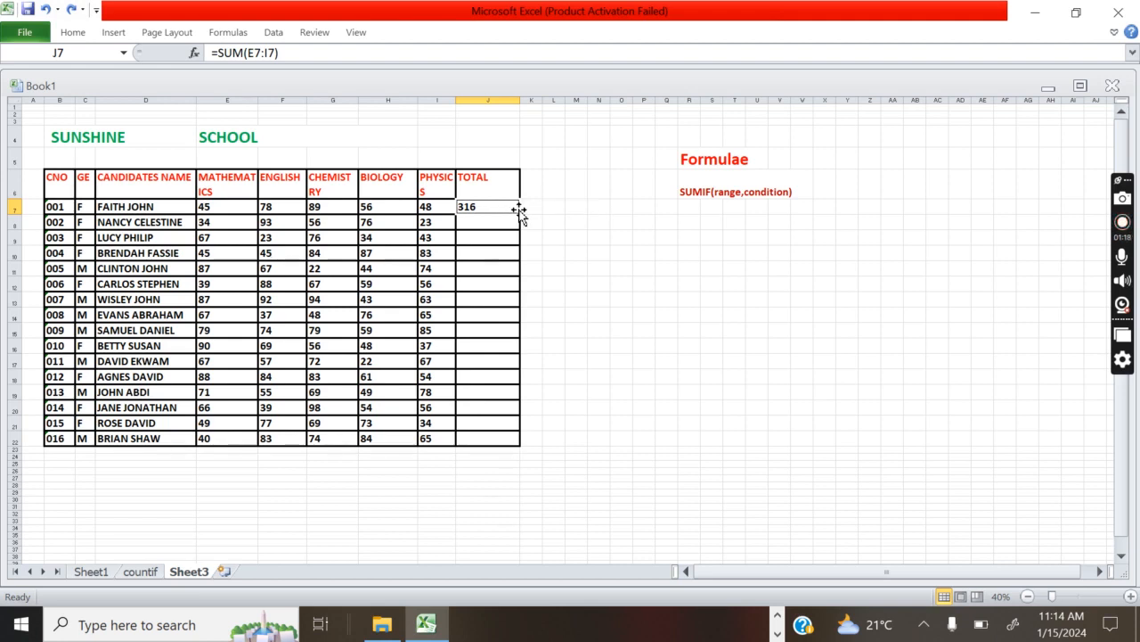
pyautogui.moveTo(519, 215); pyautogui.dragTo(521, 449)
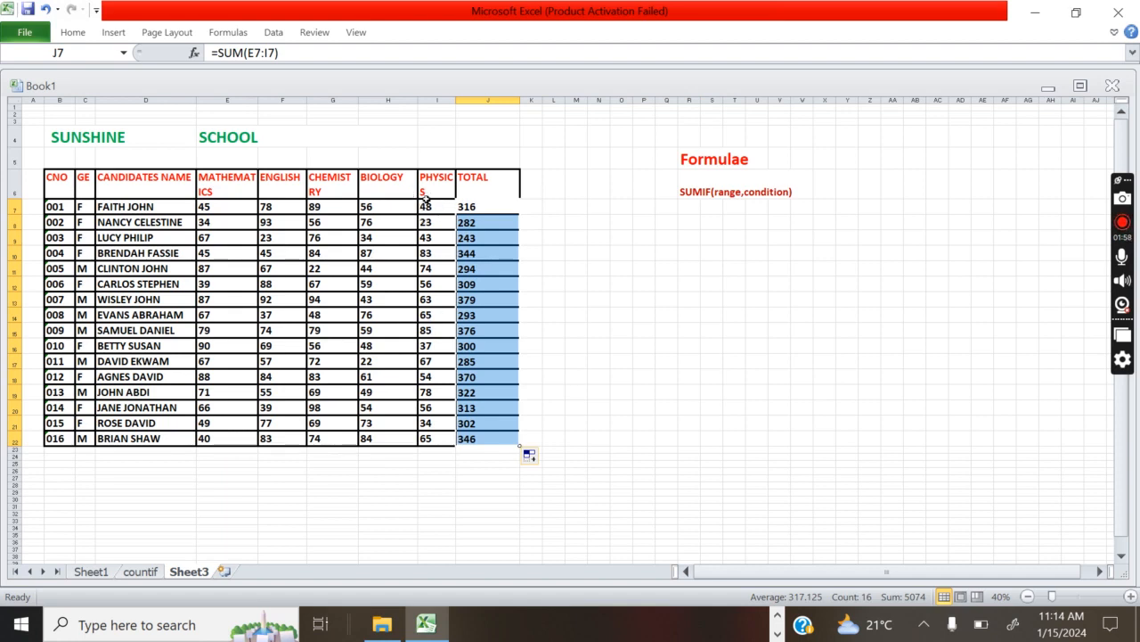
pyautogui.moveTo(426, 205); pyautogui.dragTo(434, 440)
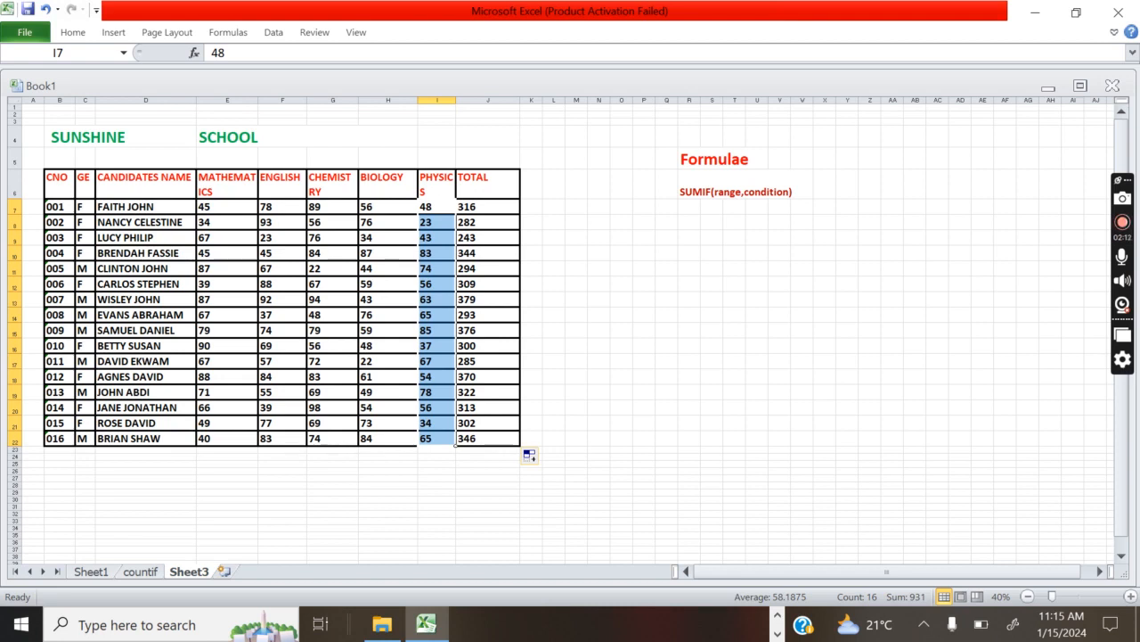
# Set the font size of the entire row 23, just below the marks table, to 26
pyautogui.click(15, 449)
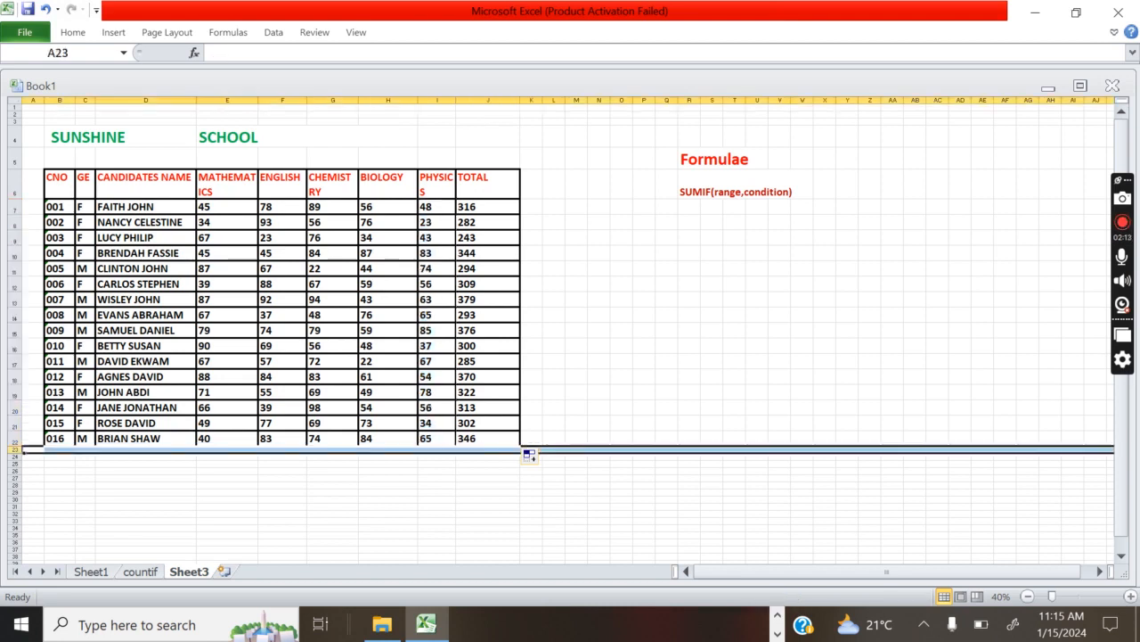
pyautogui.click(80, 34)
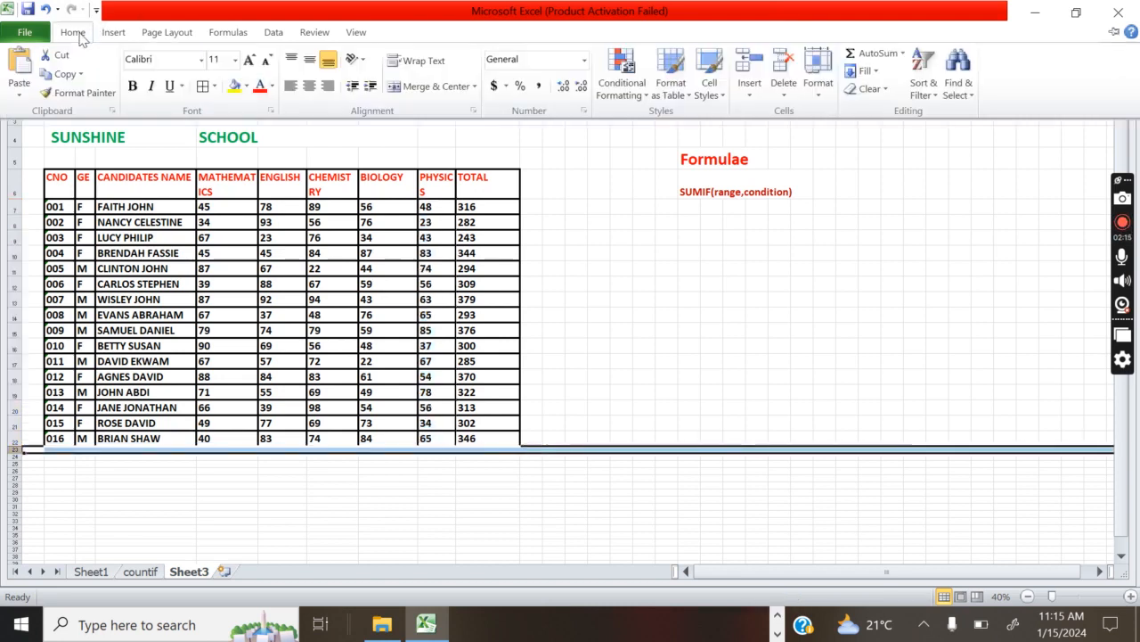
pyautogui.click(235, 60)
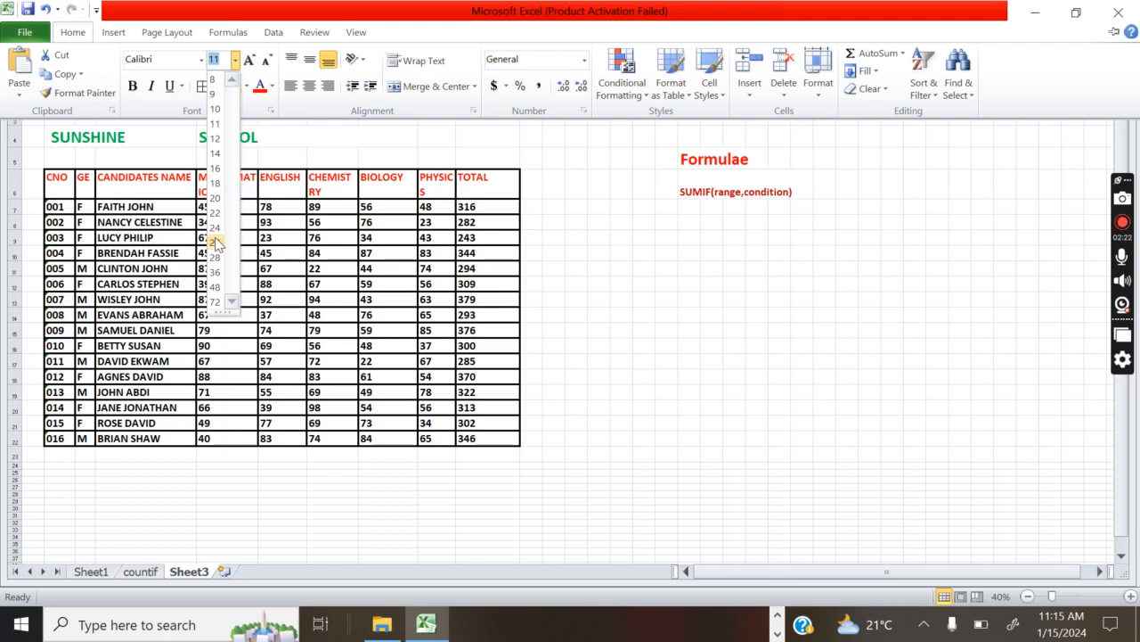
pyautogui.click(217, 242)
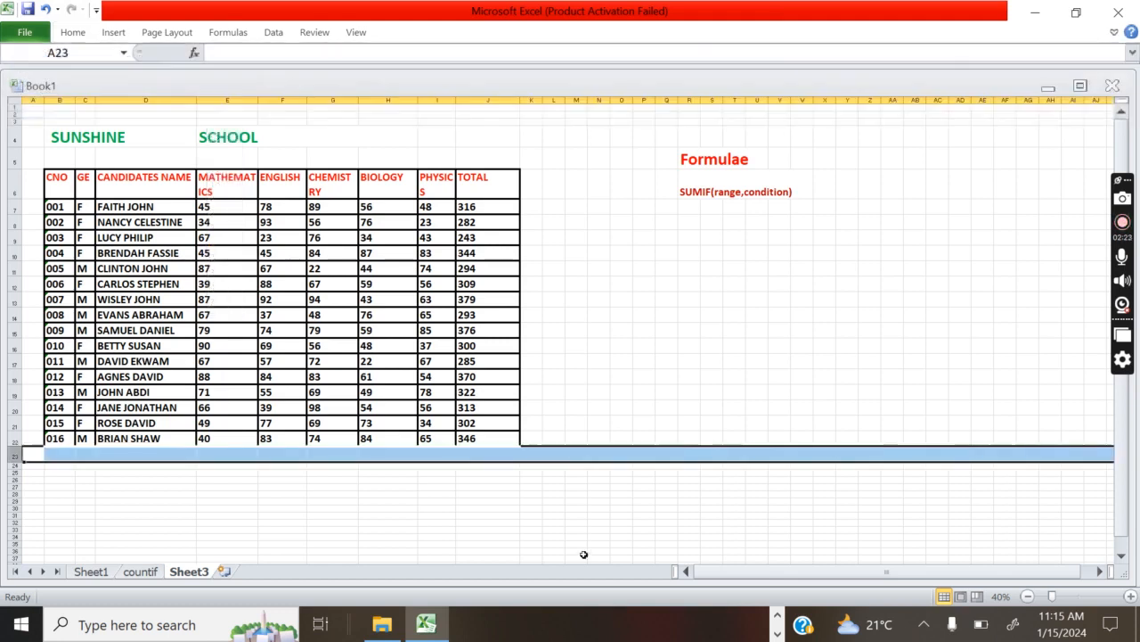
# Begin a SUMIF formula in cell I23, directly below the PHYSICS marks
pyautogui.click(431, 453)
pyautogui.write('=')
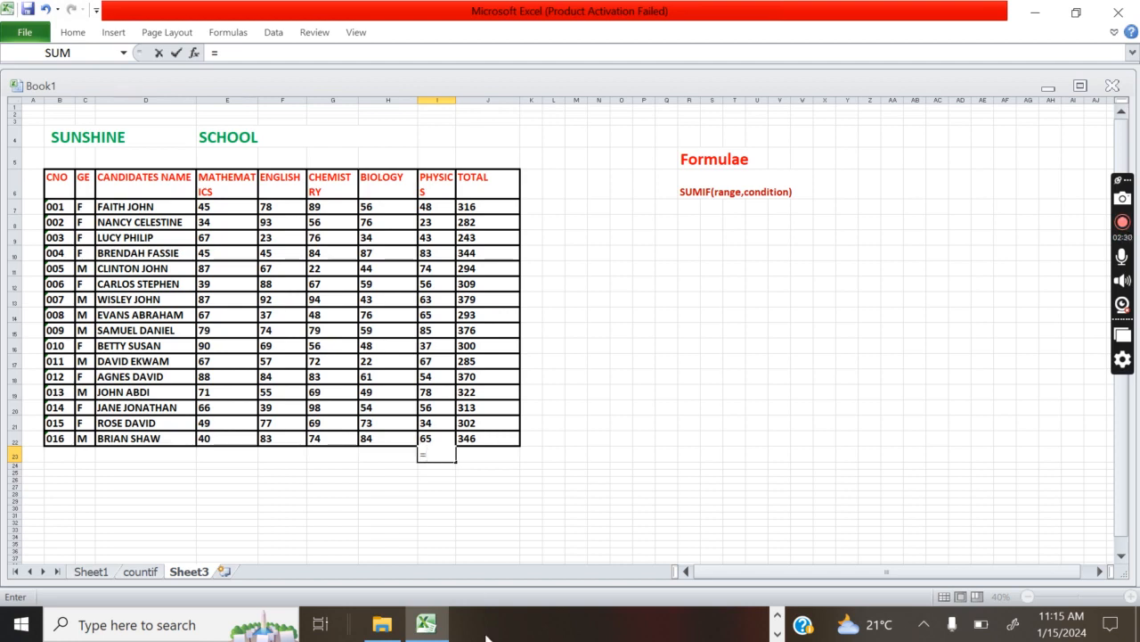
pyautogui.write('sum')
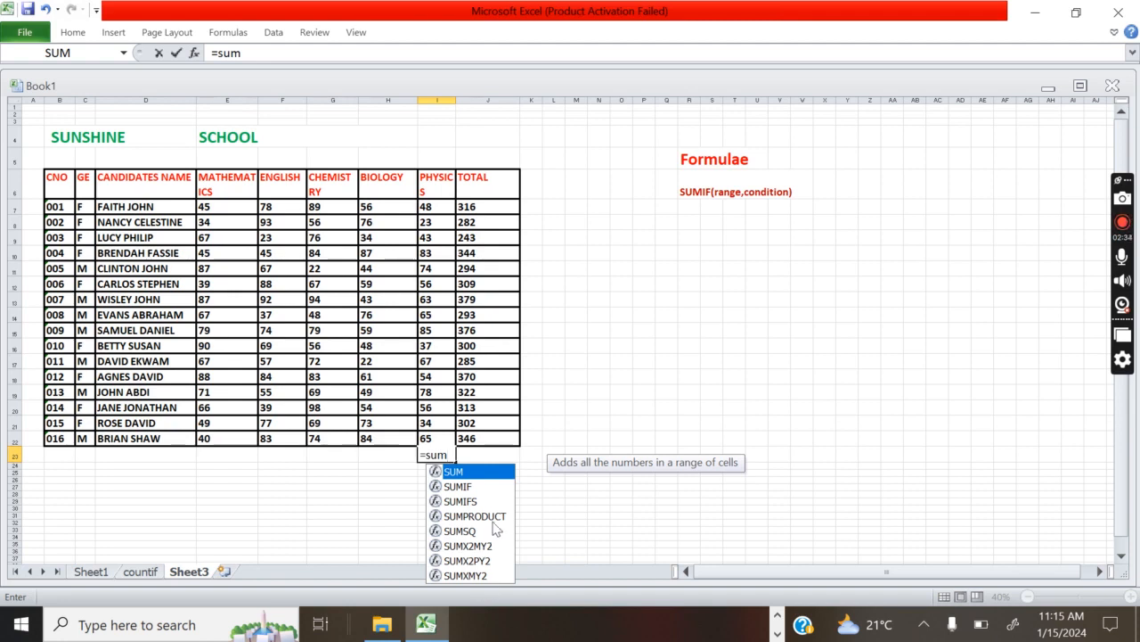
pyautogui.click(473, 488)
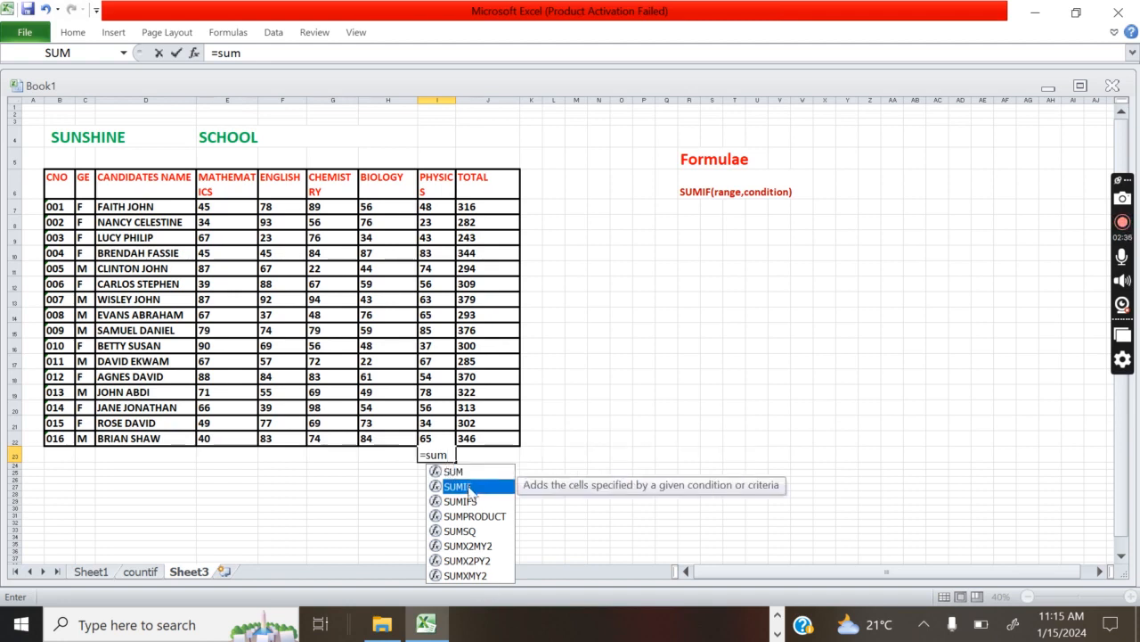
pyautogui.click(448, 454)
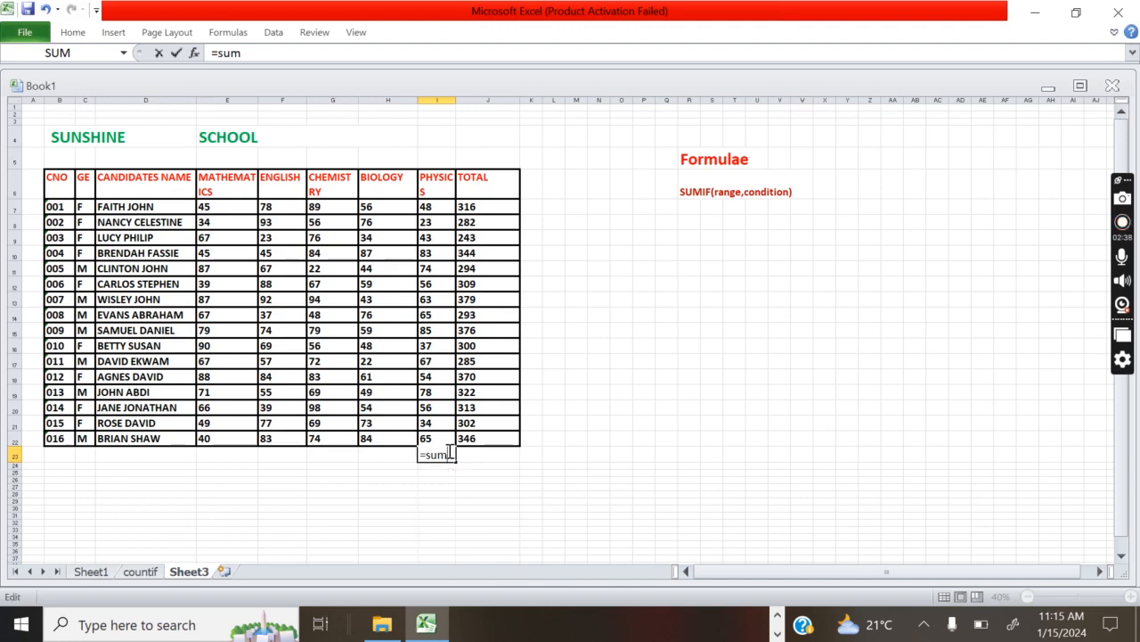
pyautogui.write('if')
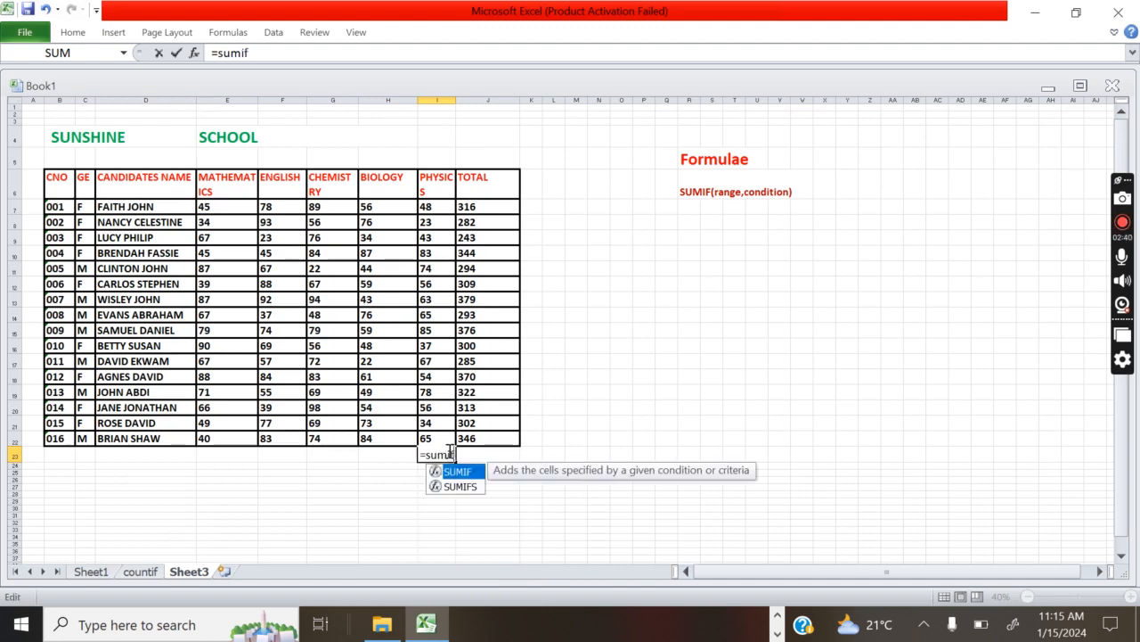
pyautogui.write('(')
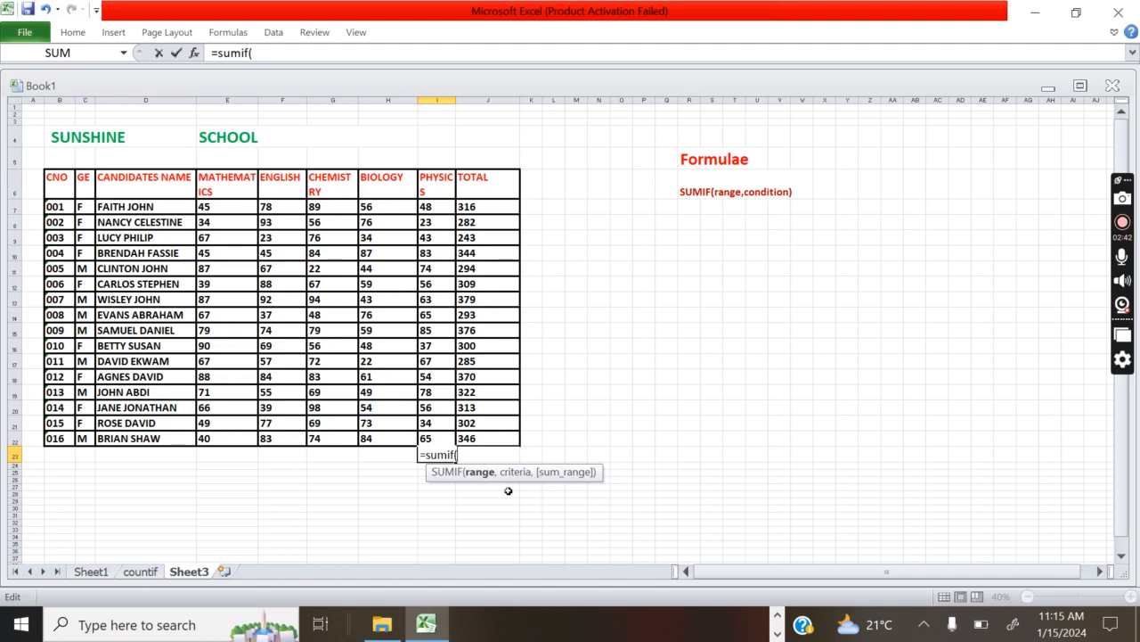
pyautogui.click(450, 473)
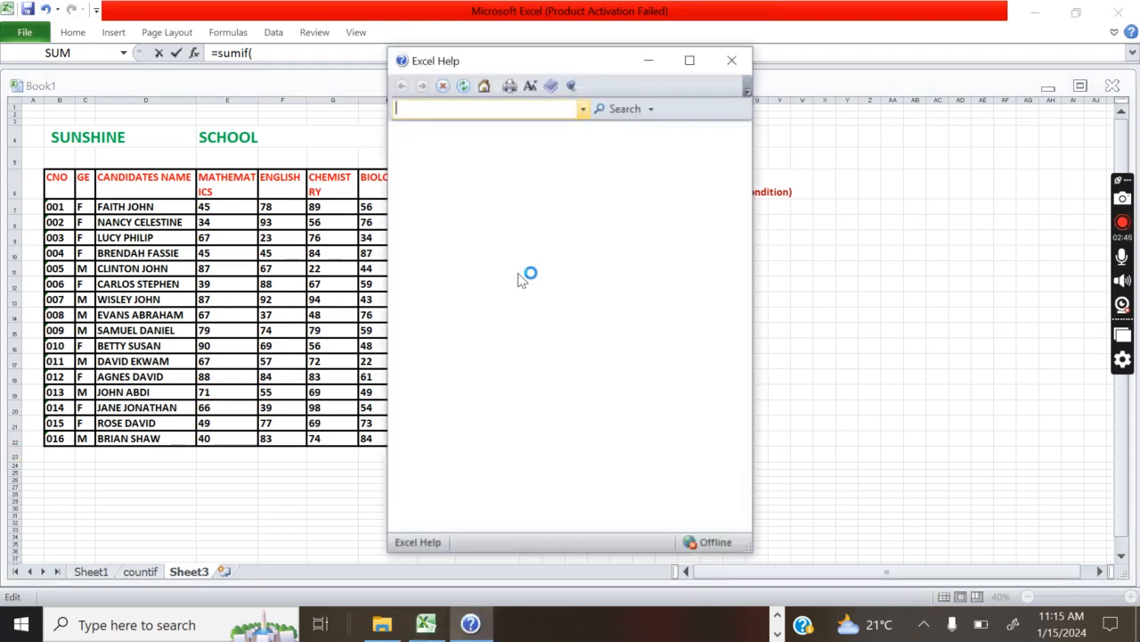
pyautogui.click(732, 60)
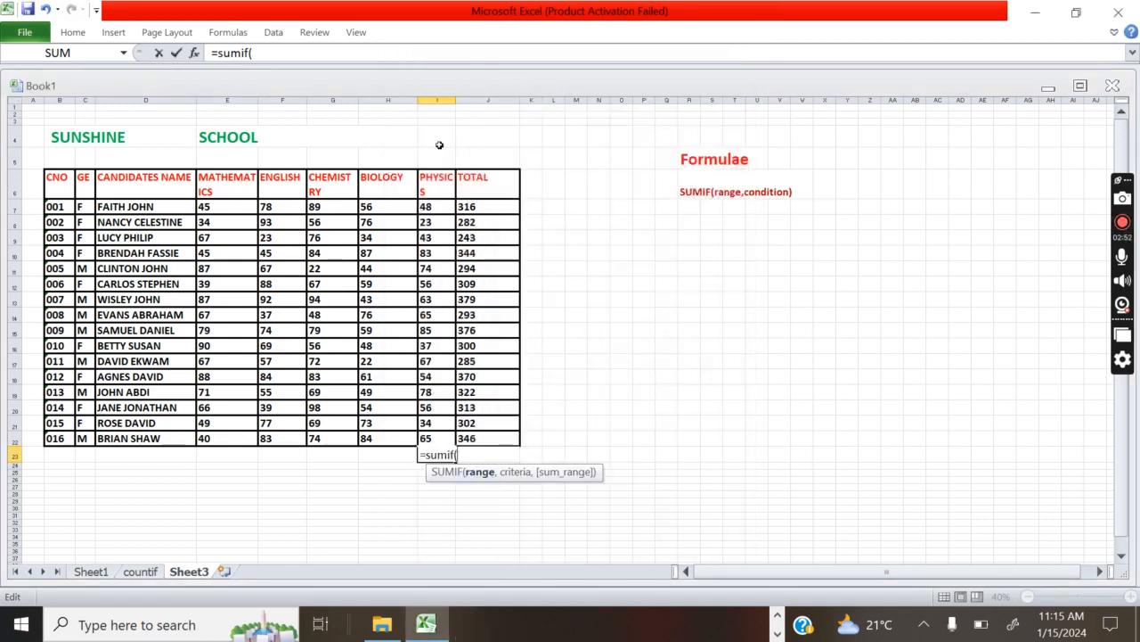
# Complete the SUMIF formula in I23 with the range I7:I22 and the criterion ">50"
pyautogui.click(437, 206)
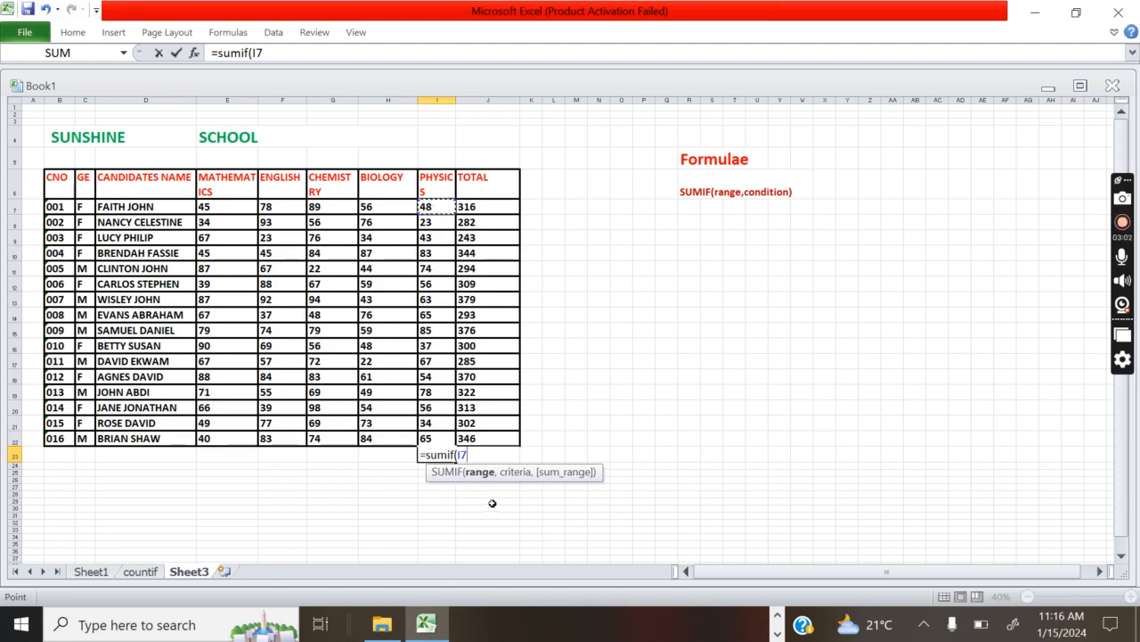
pyautogui.press('F8')
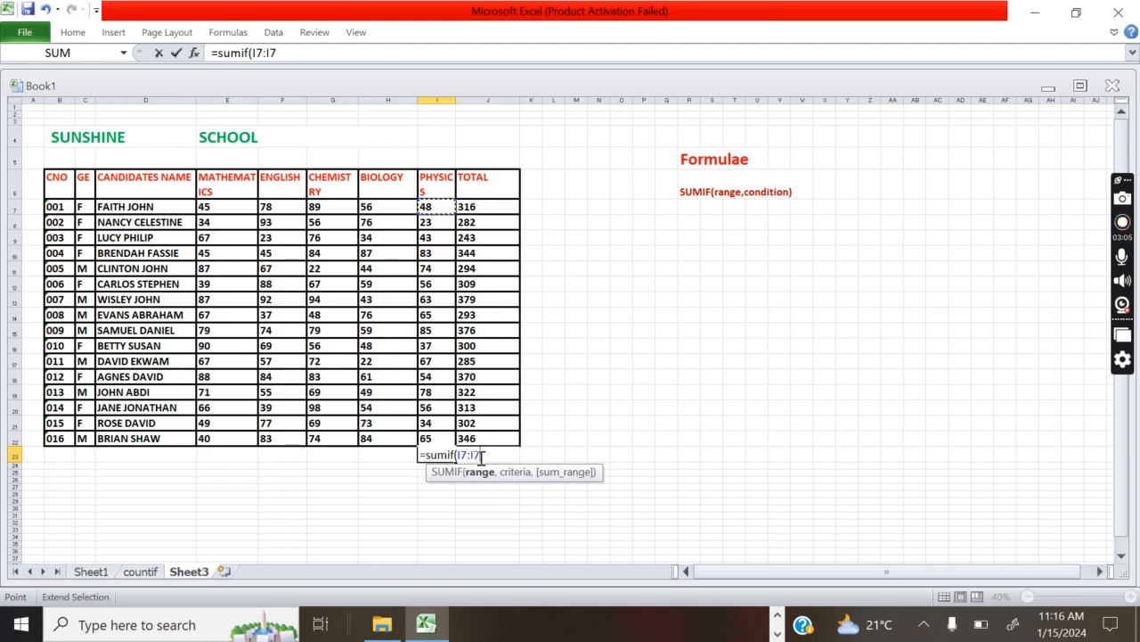
pyautogui.click(436, 437)
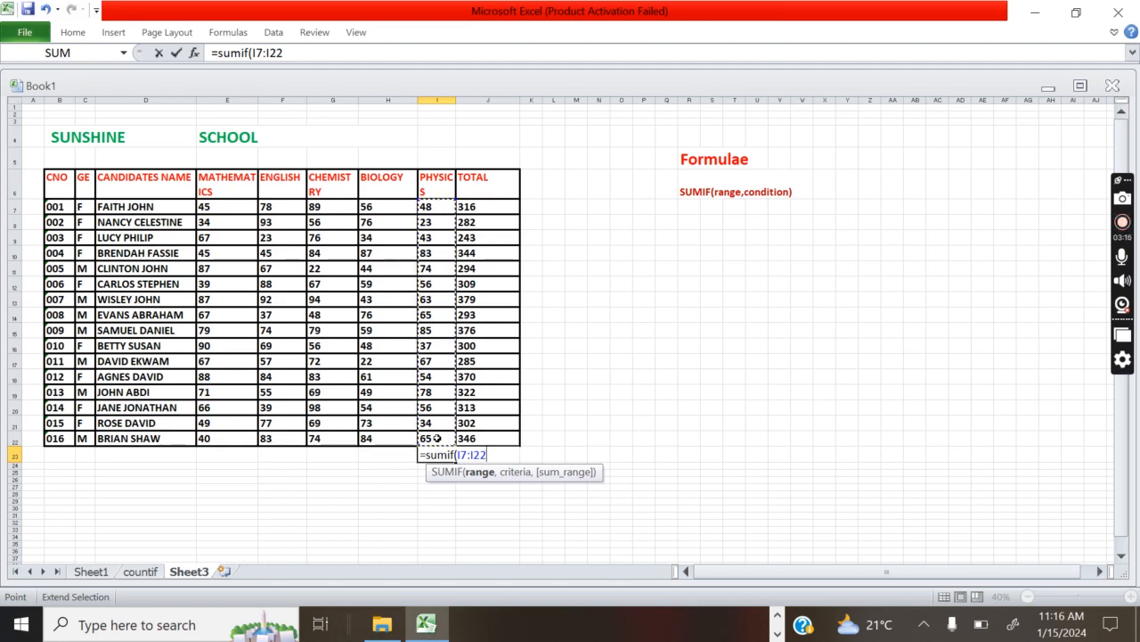
pyautogui.write(',')
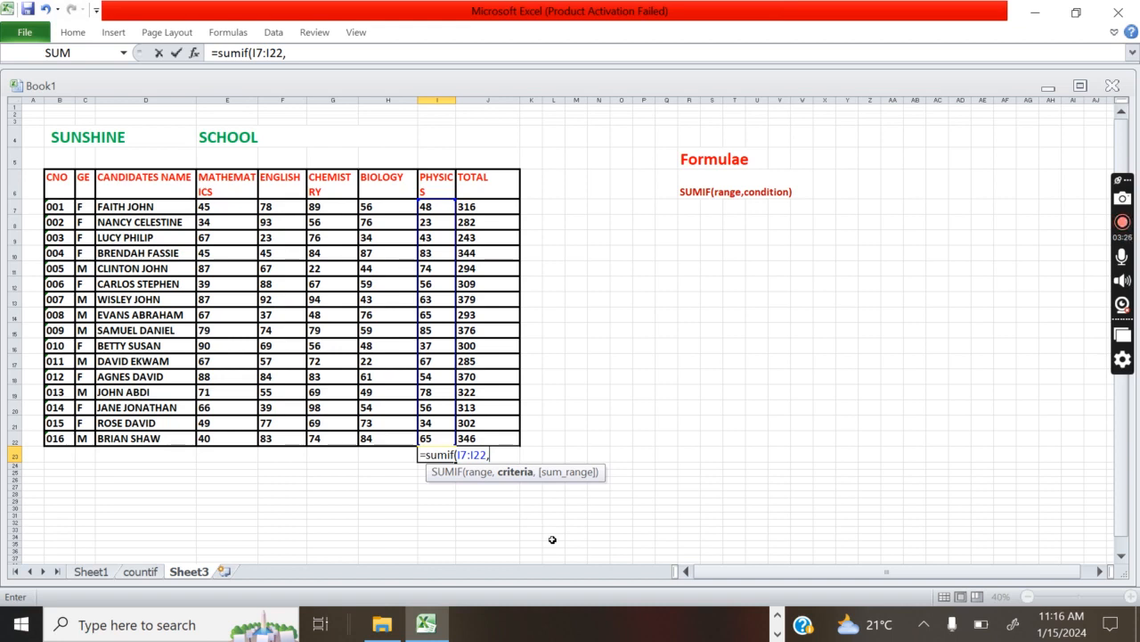
pyautogui.write('">50')
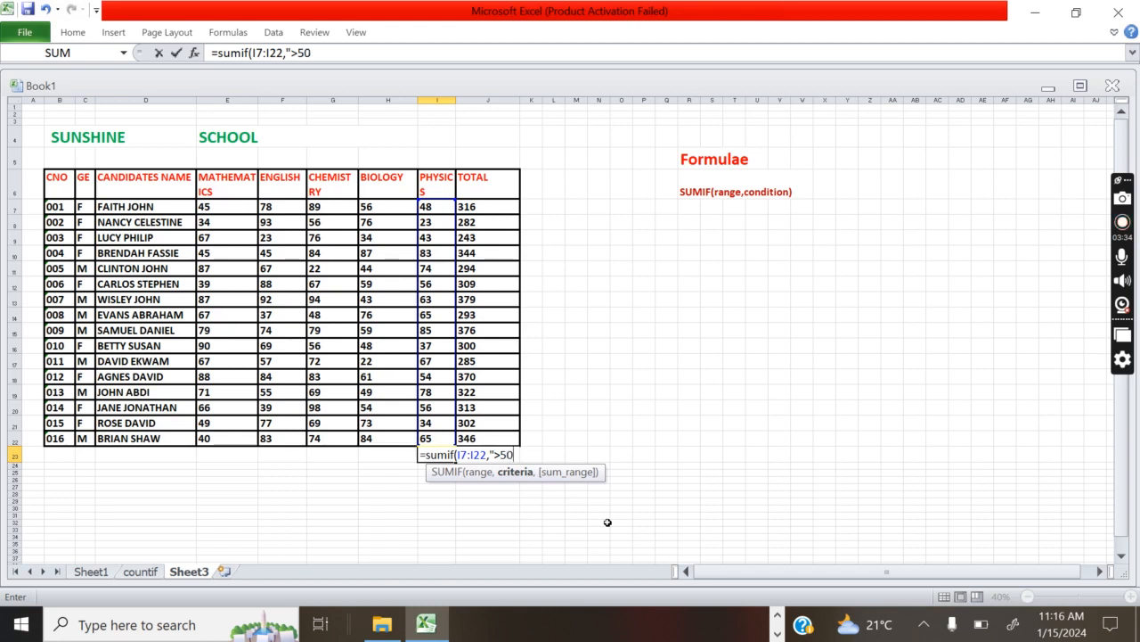
pyautogui.write('")')
pyautogui.press('Return')
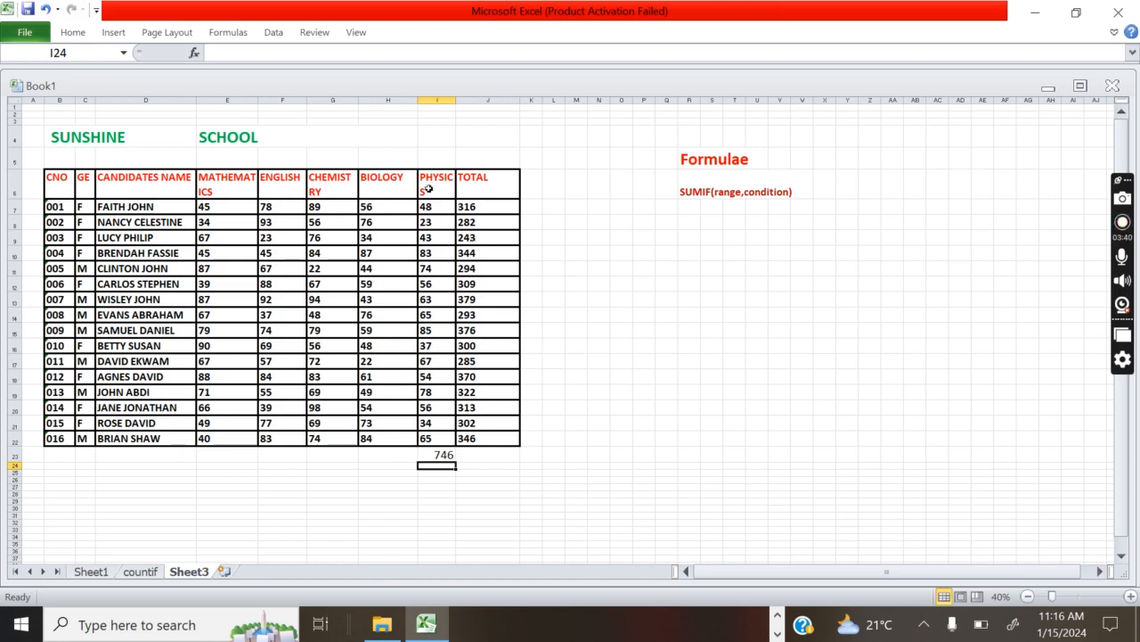
# Check the individual PHYSICS marks above 50 in column I, working up from I22, against the SUMIF criterion
pyautogui.click(429, 438)
pyautogui.click(433, 407)
pyautogui.click(429, 392)
pyautogui.click(428, 376)
pyautogui.moveTo(429, 377); pyautogui.dragTo(429, 363)
pyautogui.click(428, 363)
pyautogui.click(429, 330)
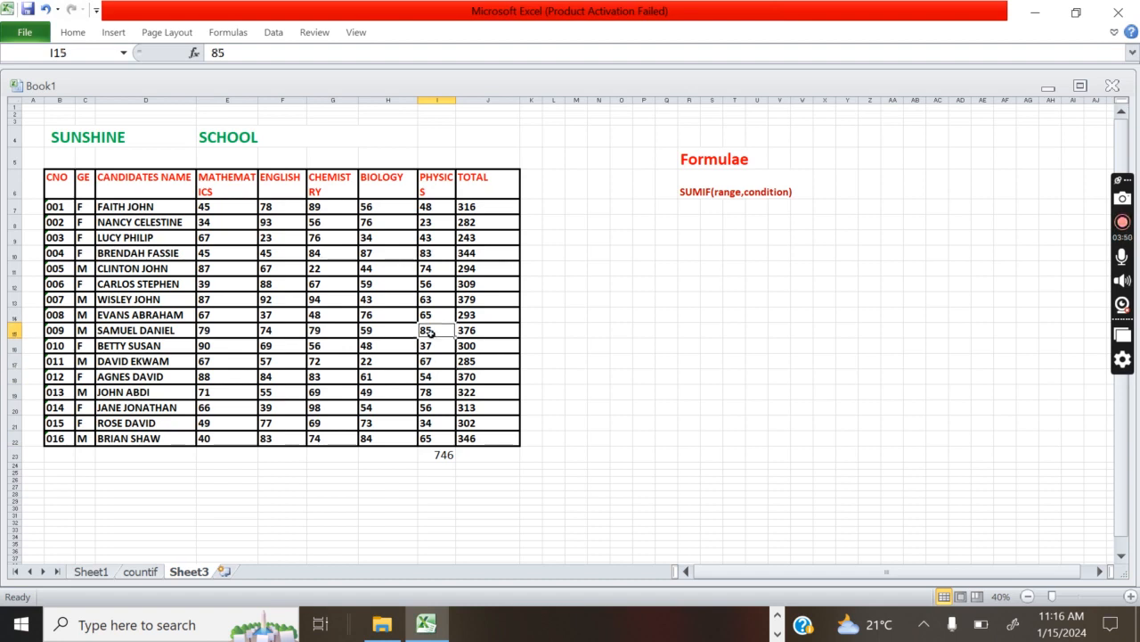
pyautogui.click(430, 314)
pyautogui.click(430, 299)
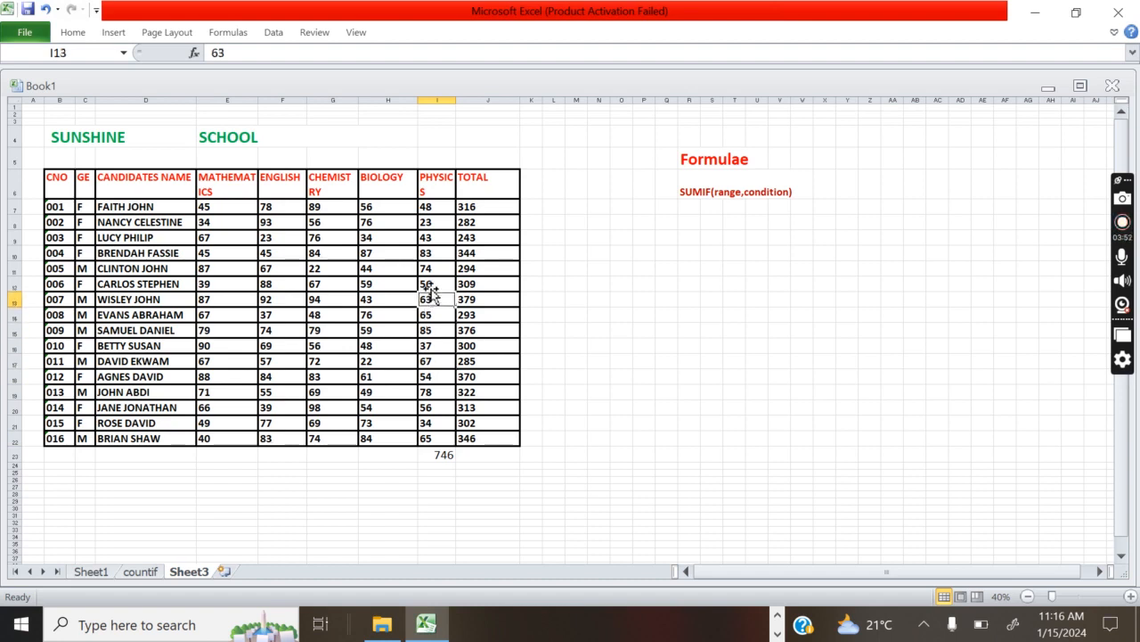
pyautogui.click(432, 283)
pyautogui.doubleClick(430, 278)
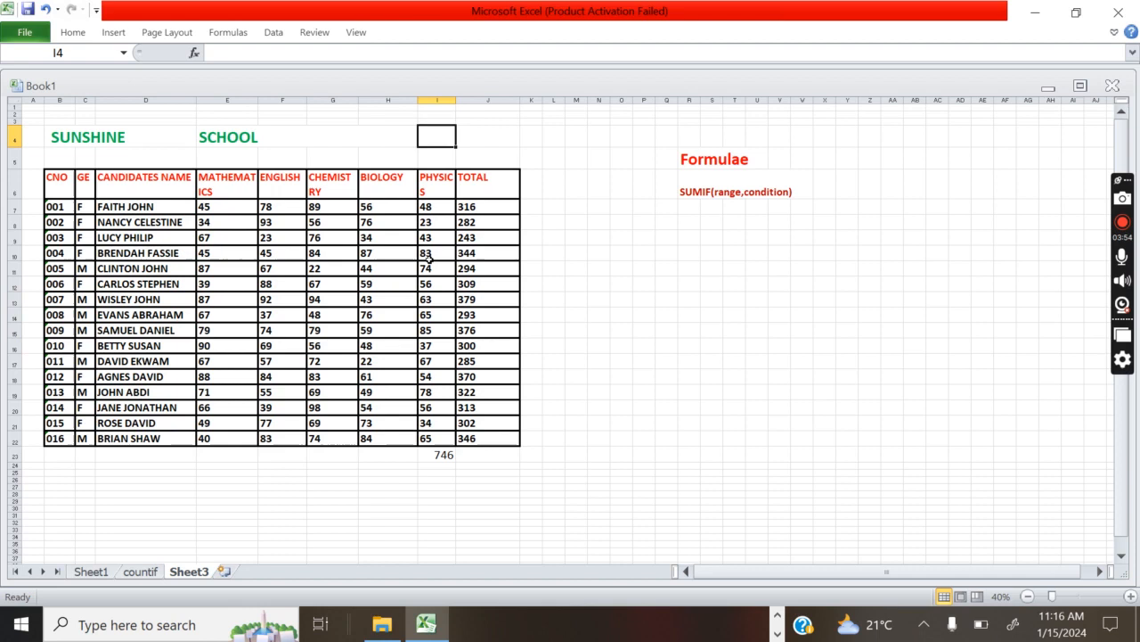
pyautogui.click(429, 258)
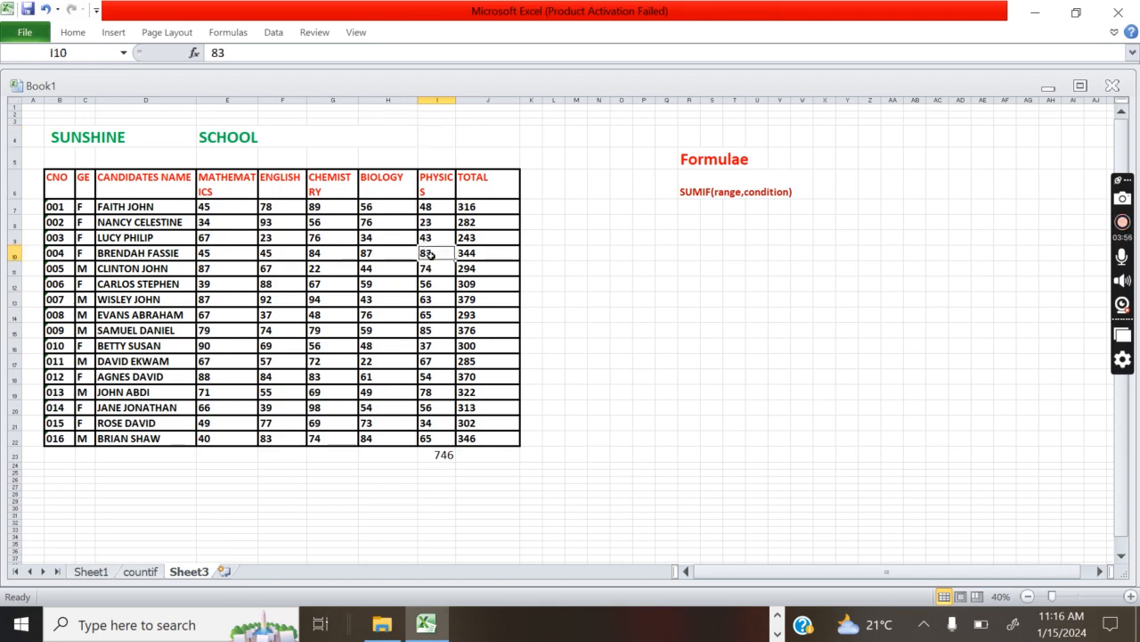
pyautogui.click(429, 270)
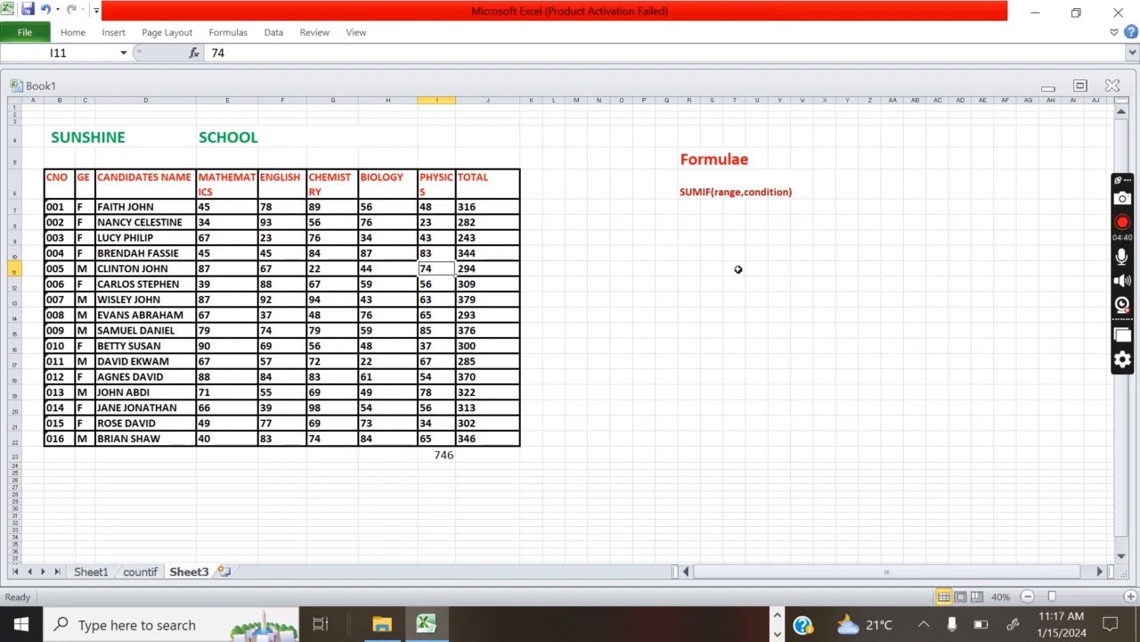
# Write the SUM syntax note "=sum(range)" in R8, below the SUMIF note under the Formulae heading
pyautogui.click(693, 222)
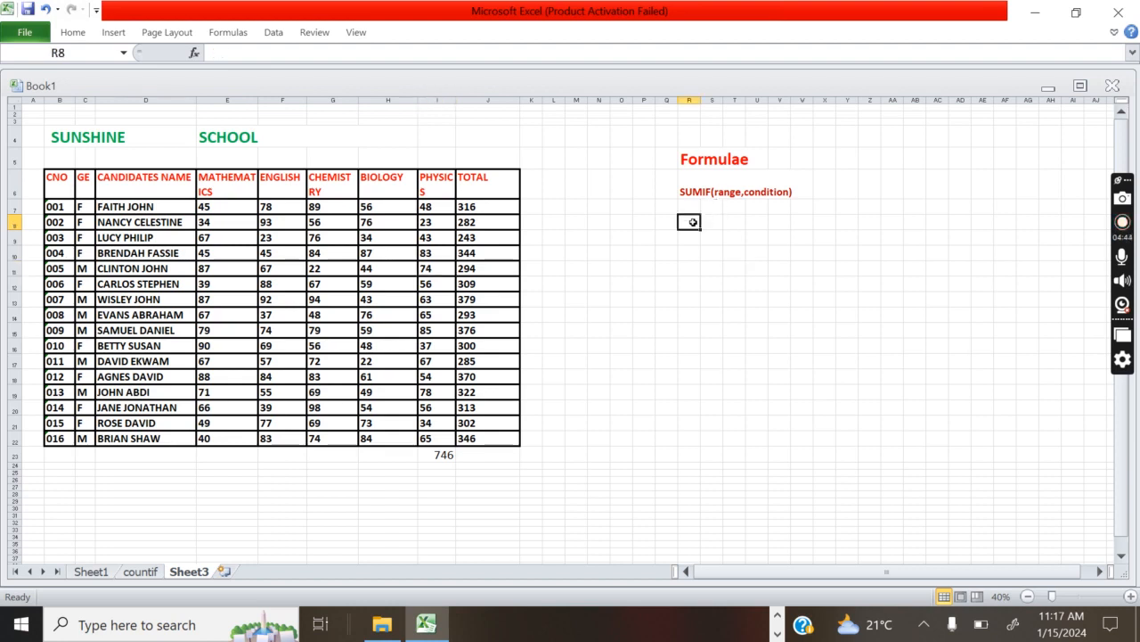
pyautogui.write('=')
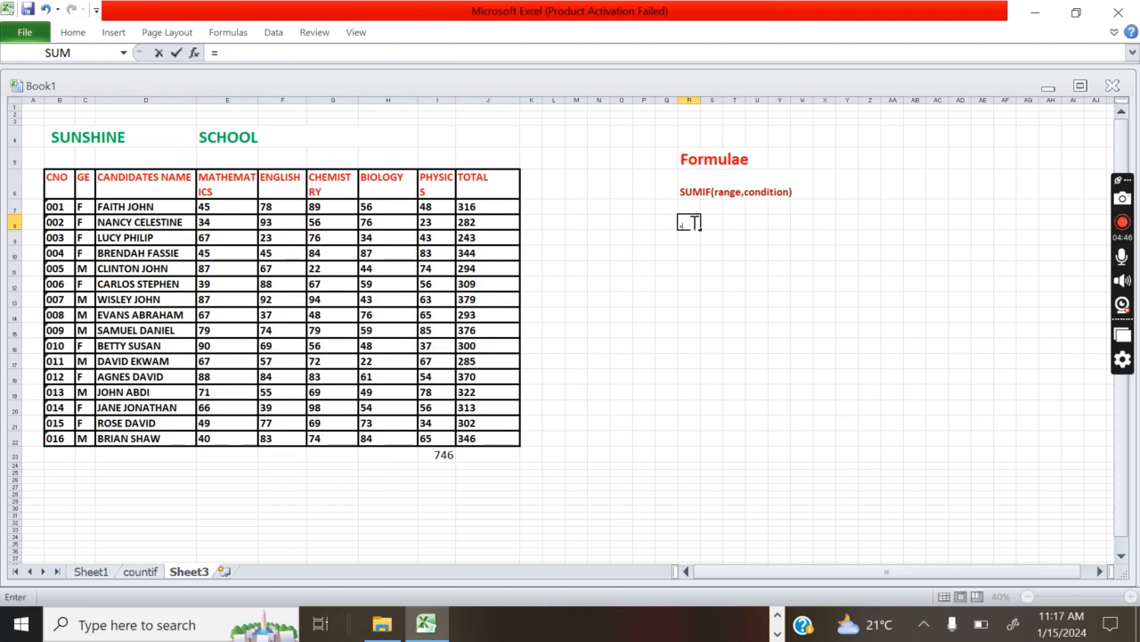
pyautogui.write('sum')
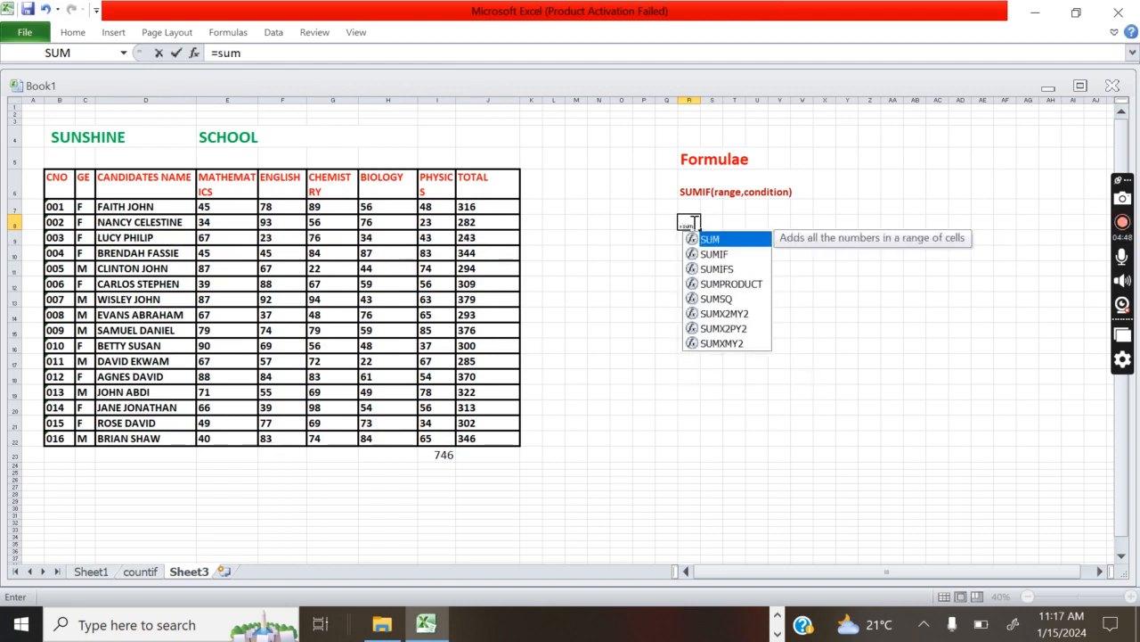
pyautogui.write('(')
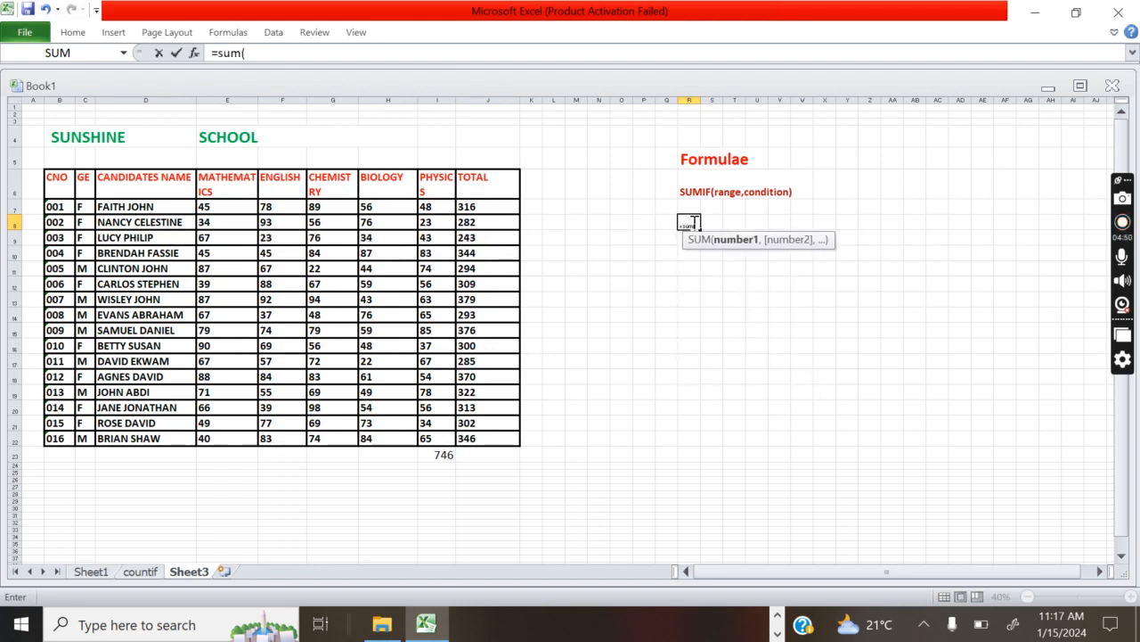
pyautogui.write('range')
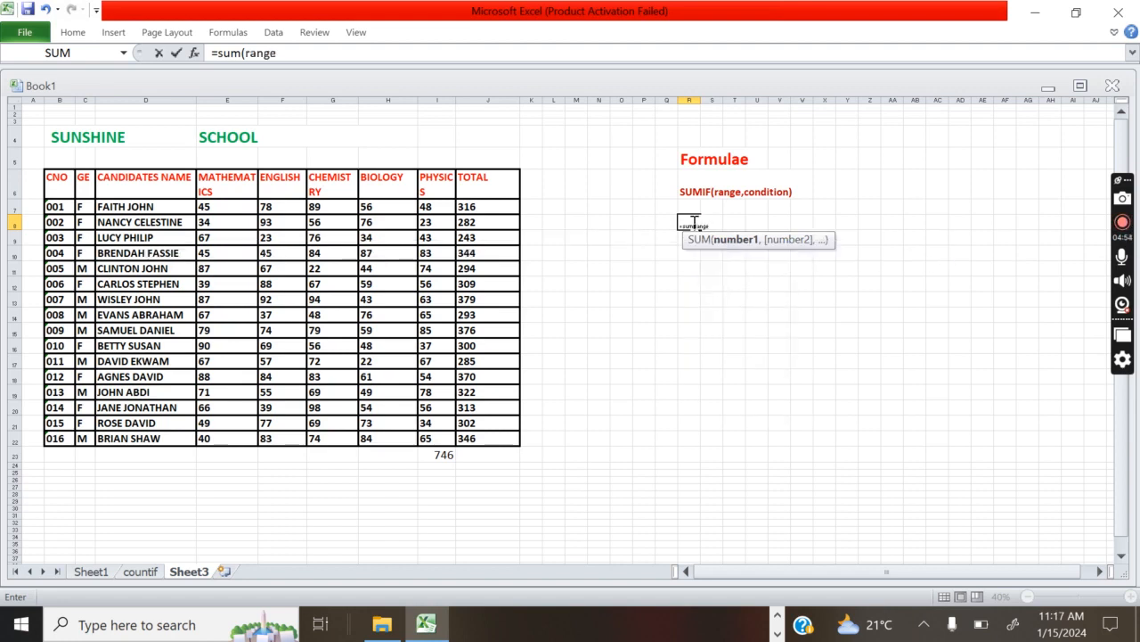
pyautogui.write(')')
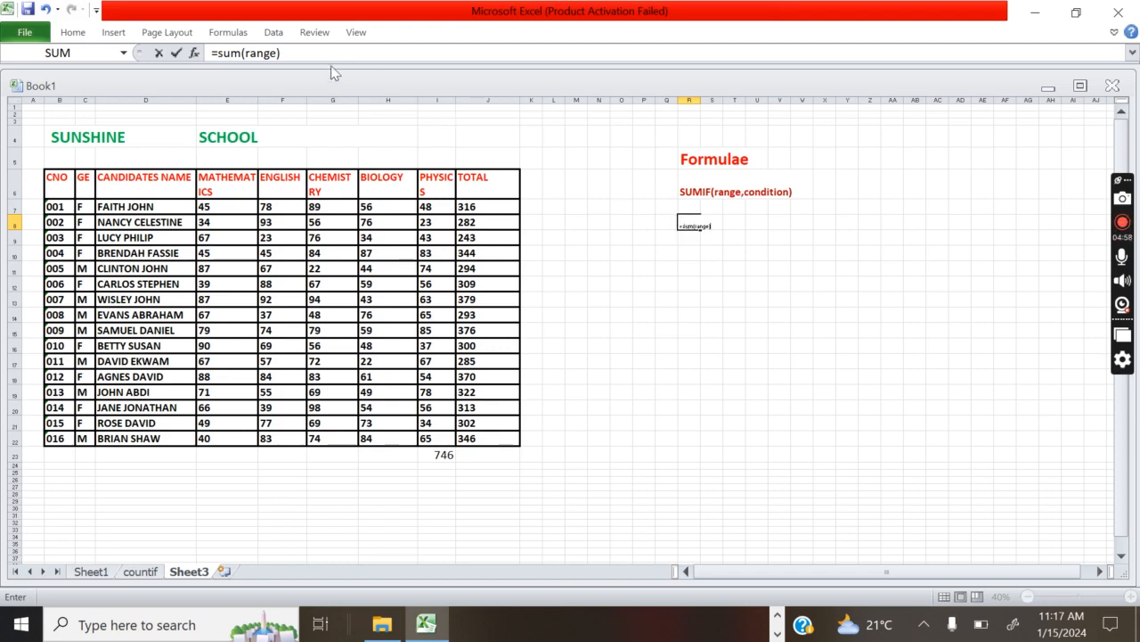
pyautogui.click(682, 226)
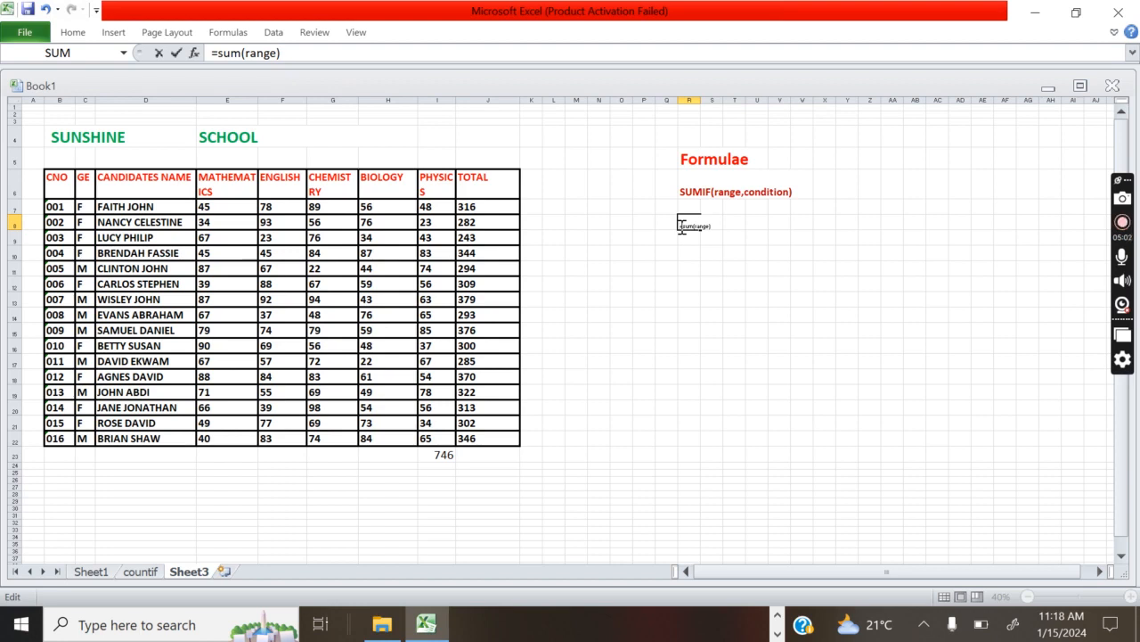